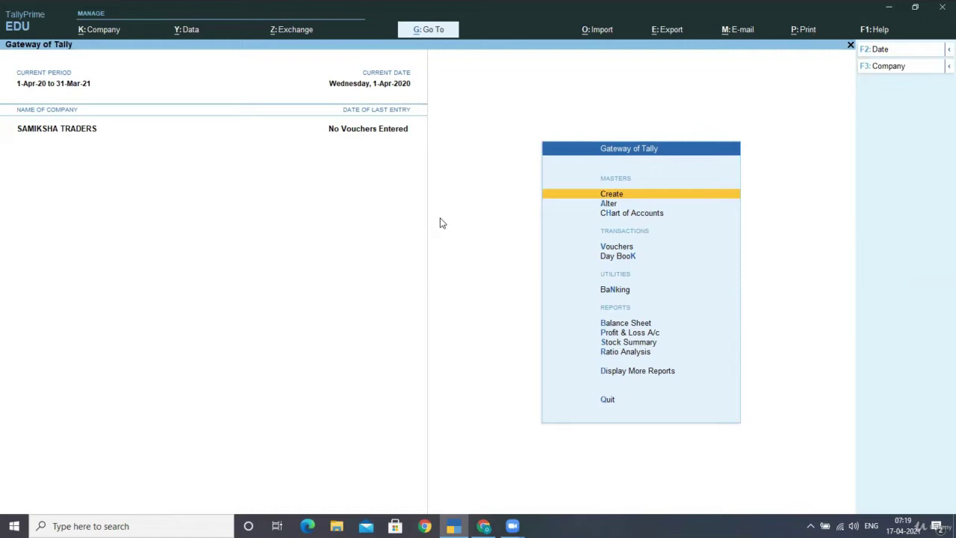
- Open the bank reconciliation for the HDFC BANK A/C ledger
key("Down")
key("Down")
key("Down")
key("Down")
key("Down")
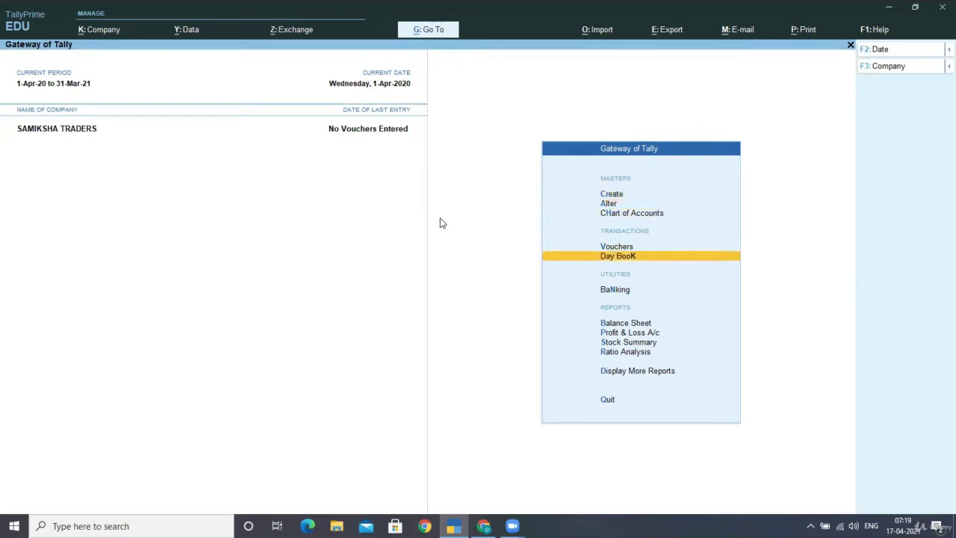
key("Return")
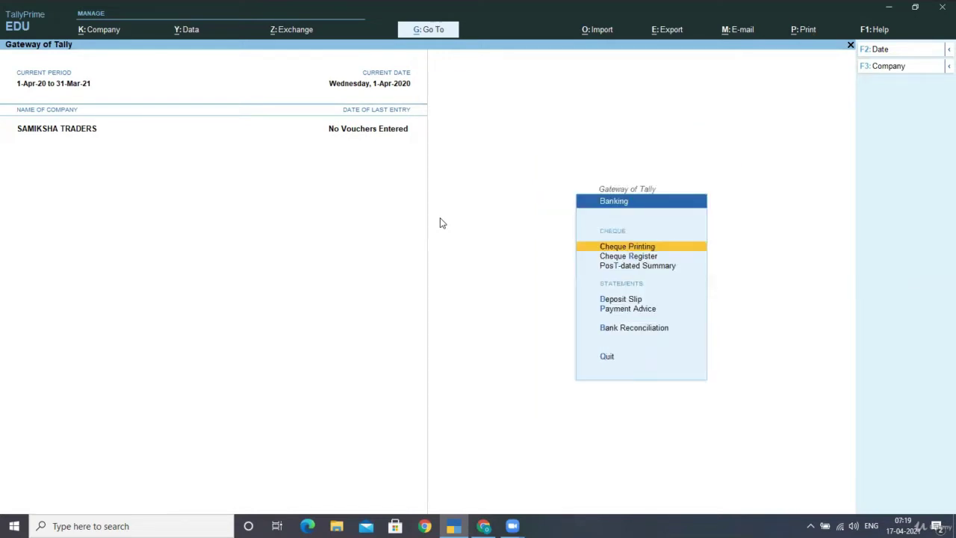
key("Down")
key("Down")
key("Down")
key("Down")
key("Down")
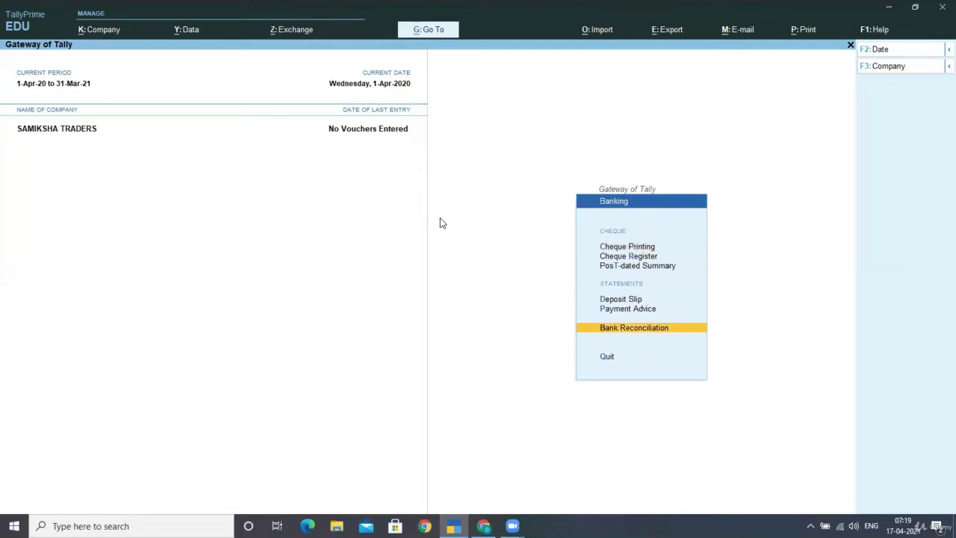
key("Return")
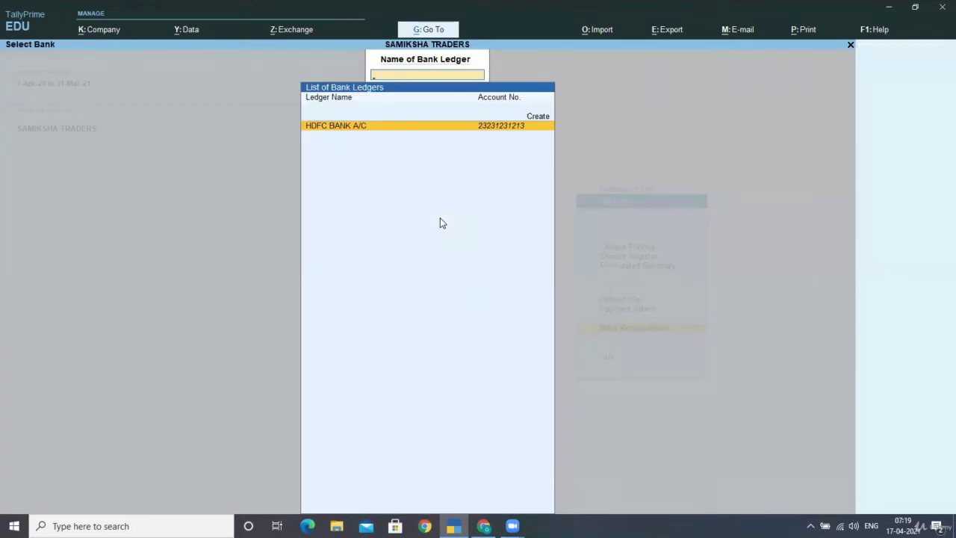
key("Return")
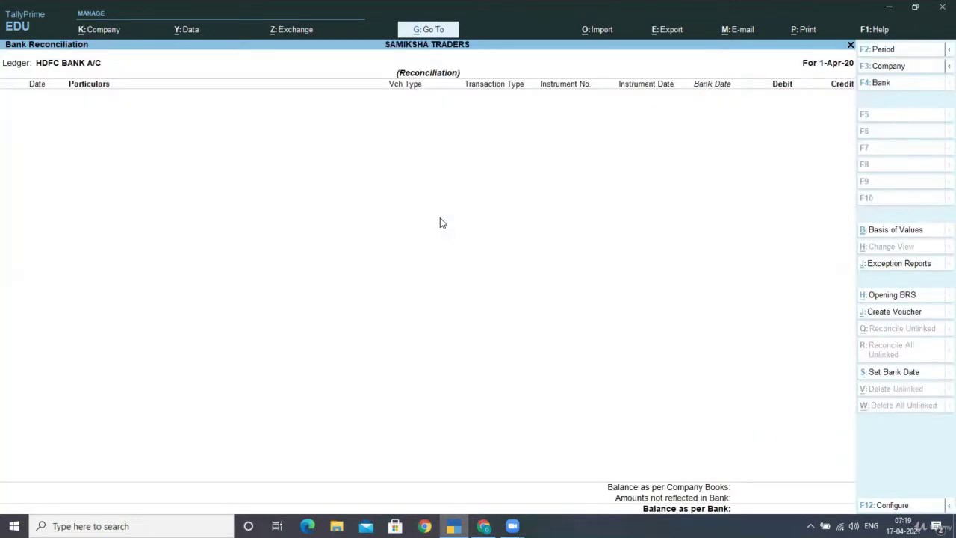
- Start an opening BRS entry dated 31-3-2020 for KINGSWAY HOTEL as a Deposit by Cheque/DD
left_click(883, 298)
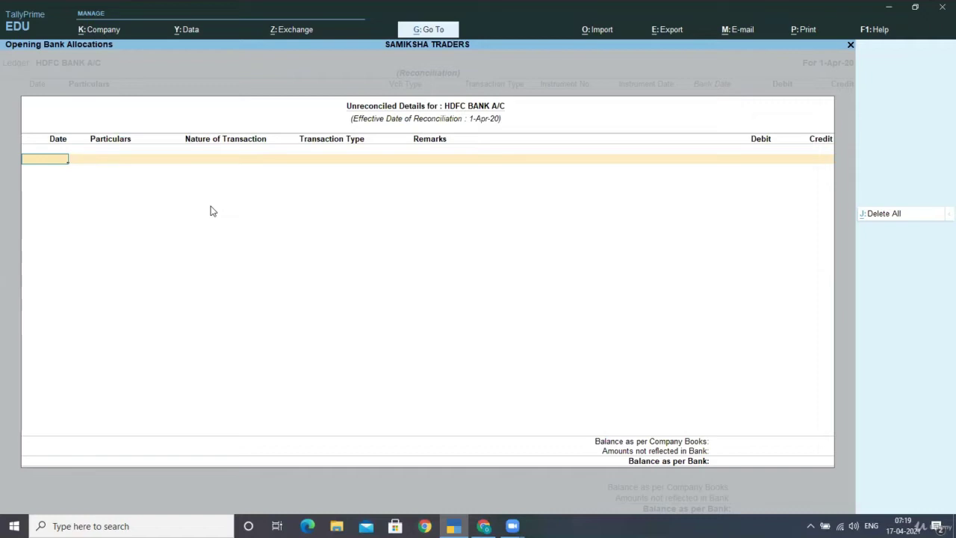
type("31-3-2020")
key("Return")
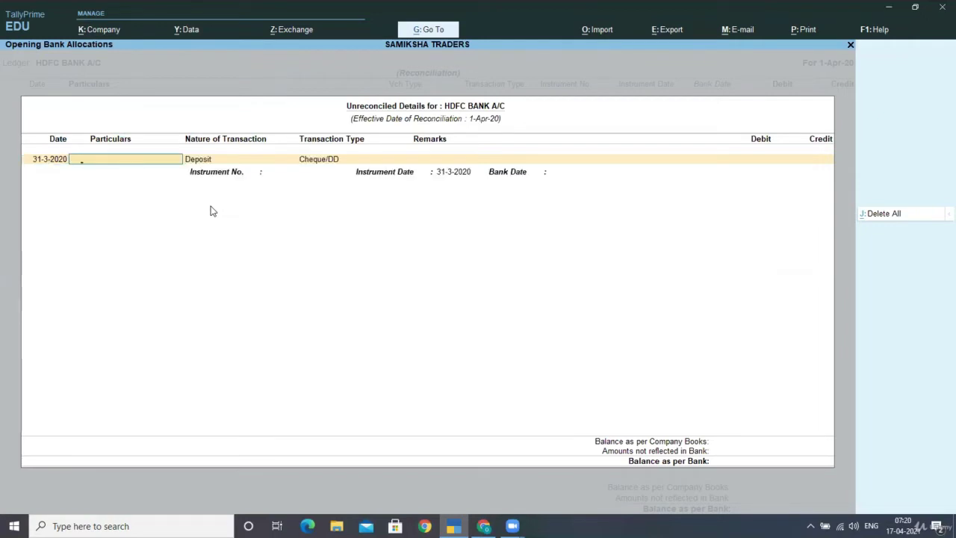
type("KINGSWAY HO")
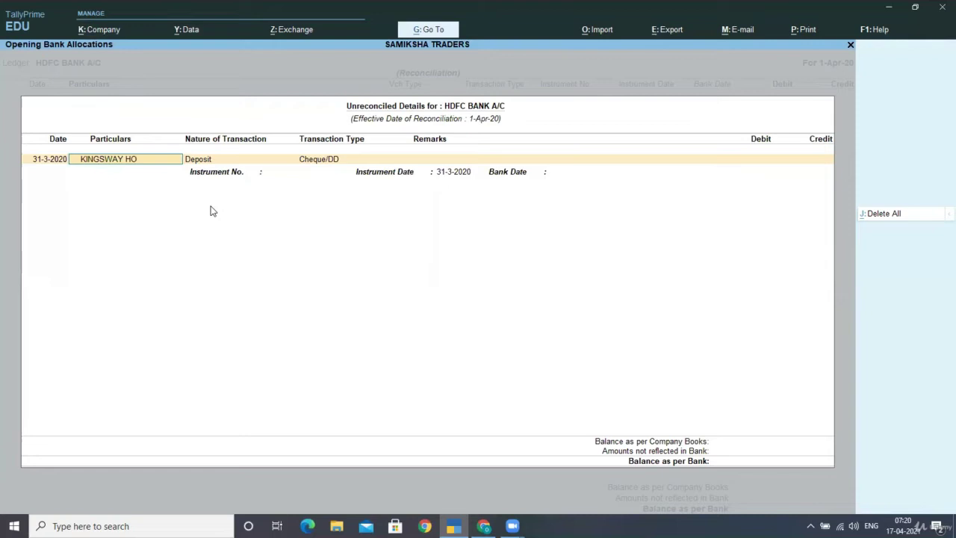
type("TEL")
key("Return")
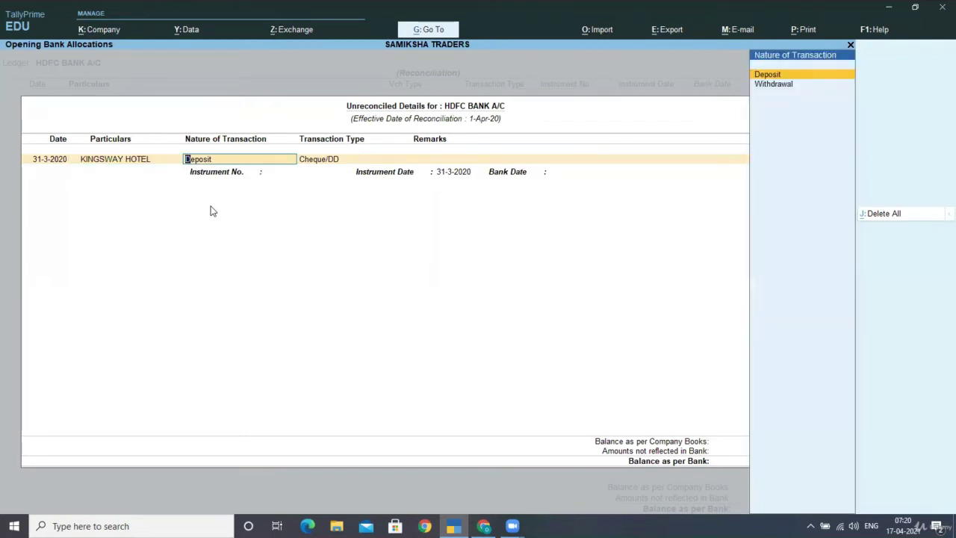
key("Return")
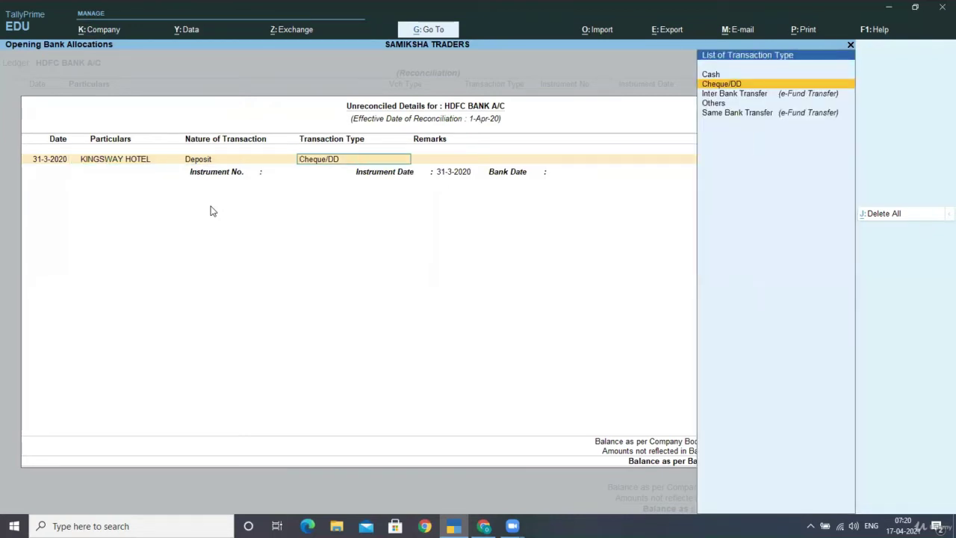
key("Return")
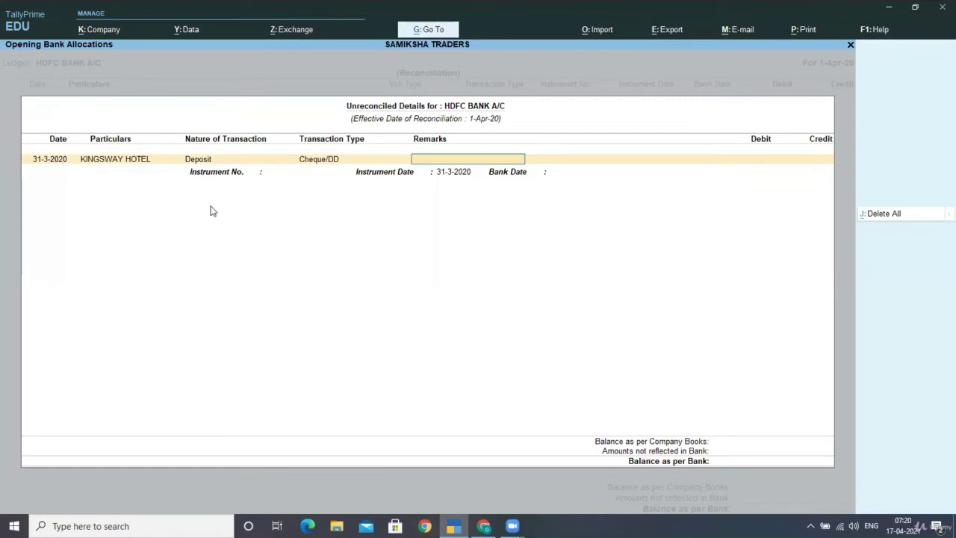
- Enter SBI as the remark of the KINGSWAY HOTEL deposit
type("DEPOSITS")
key("Return")
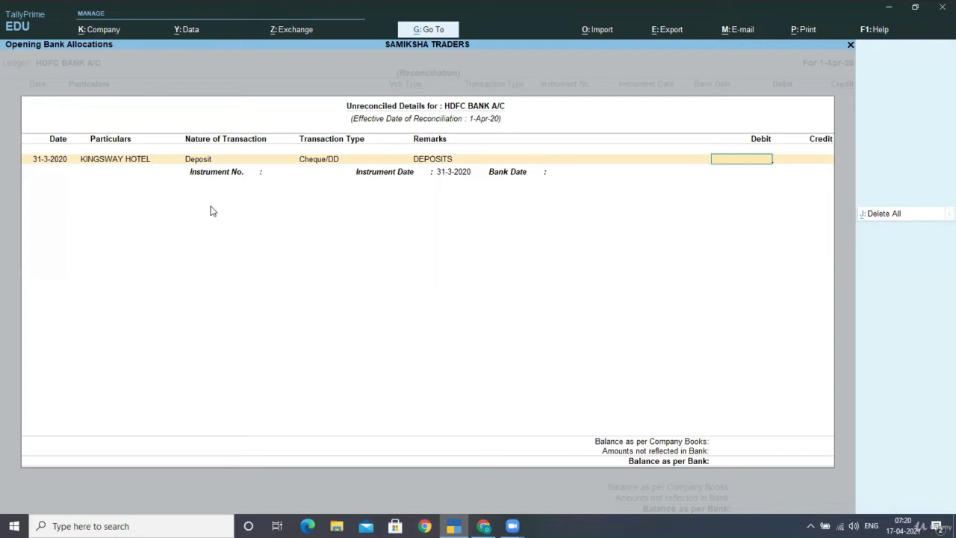
key("BackSpace")
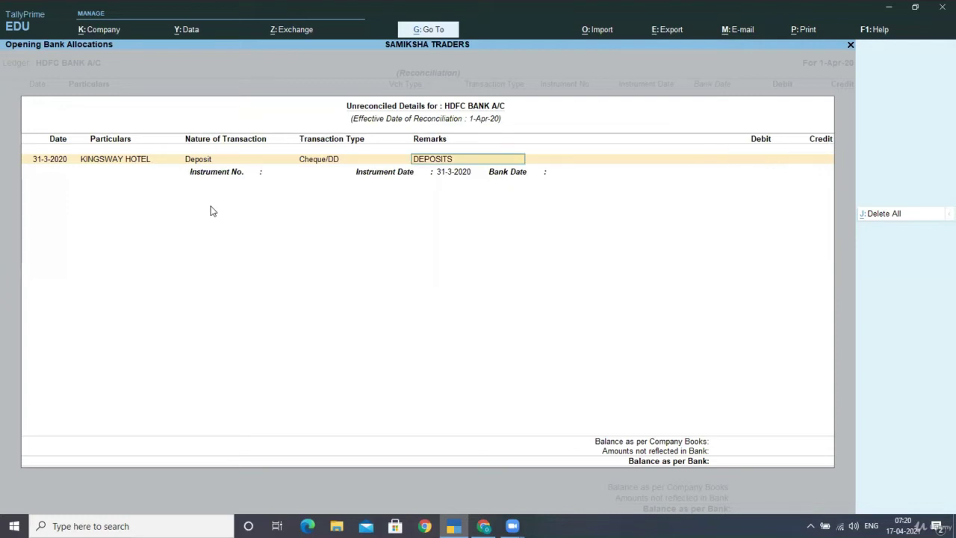
type("SN")
key("BackSpace")
type("BI")
key("Return")
- Set the KINGSWAY HOTEL deposit's debit amount to 10,000 and its instrument number to 243213, keeping the instrument date 31-3-2020
type("10,00")
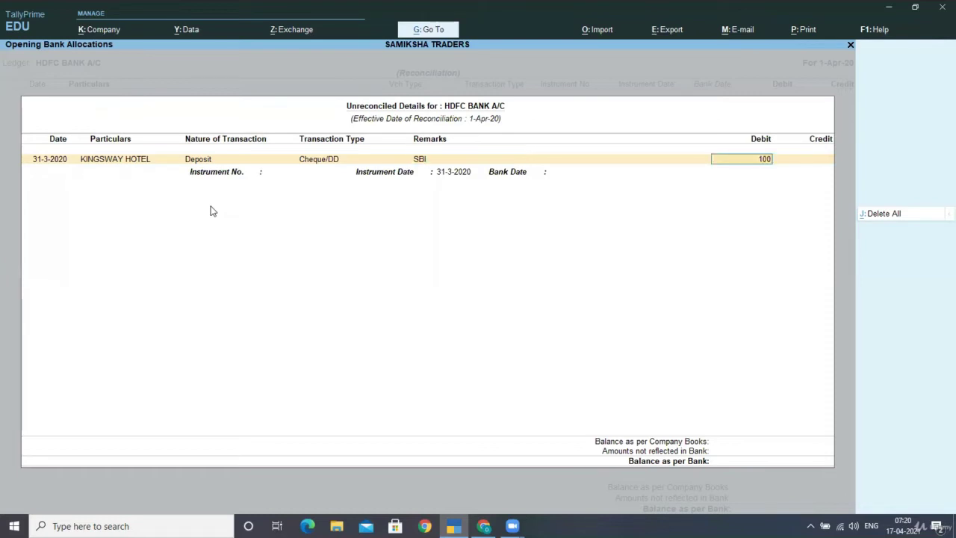
type("00")
key("Return")
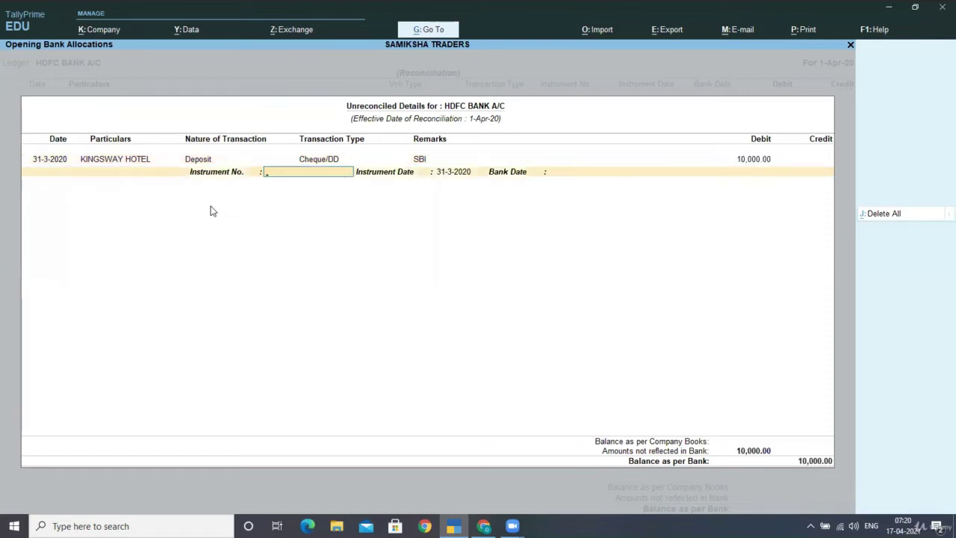
type("243213")
key("Return")
key("Return")
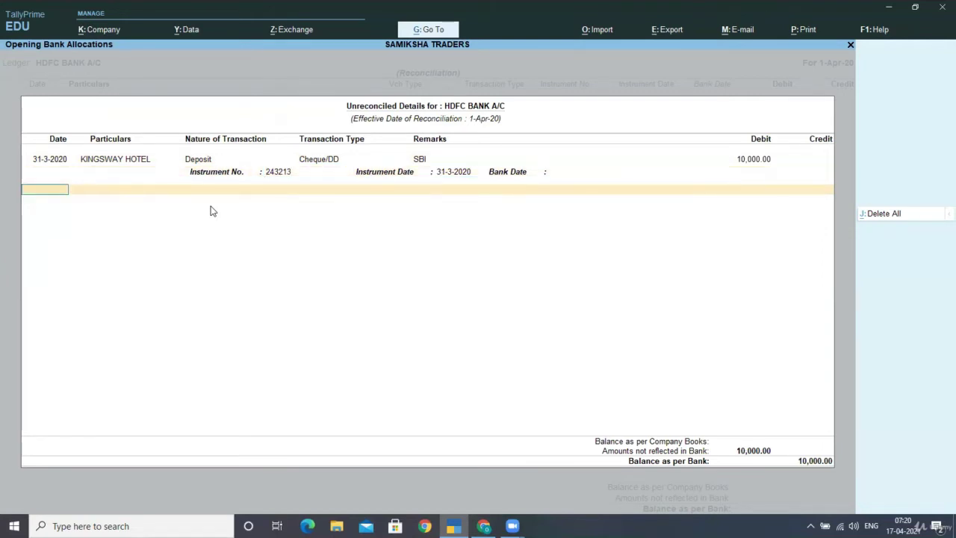
- Add a second unreconciled entry dated 31-3-2020 for ELECTRICITY EXPENSES with the remark ELECTRICITY EXP/ BS
type("31-3-2020")
key("Return")
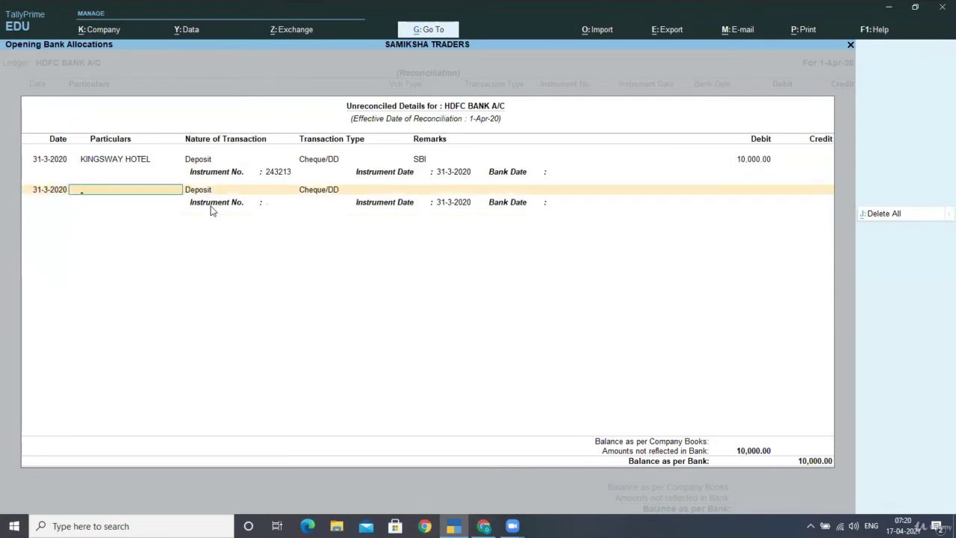
type("ELECTRICI")
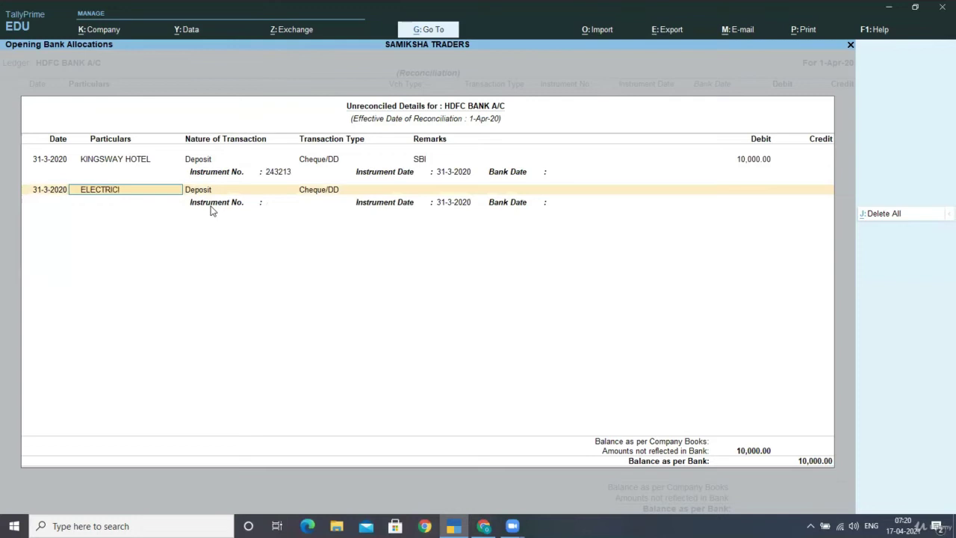
type("TY EXPENSES")
key("Return")
key("Return")
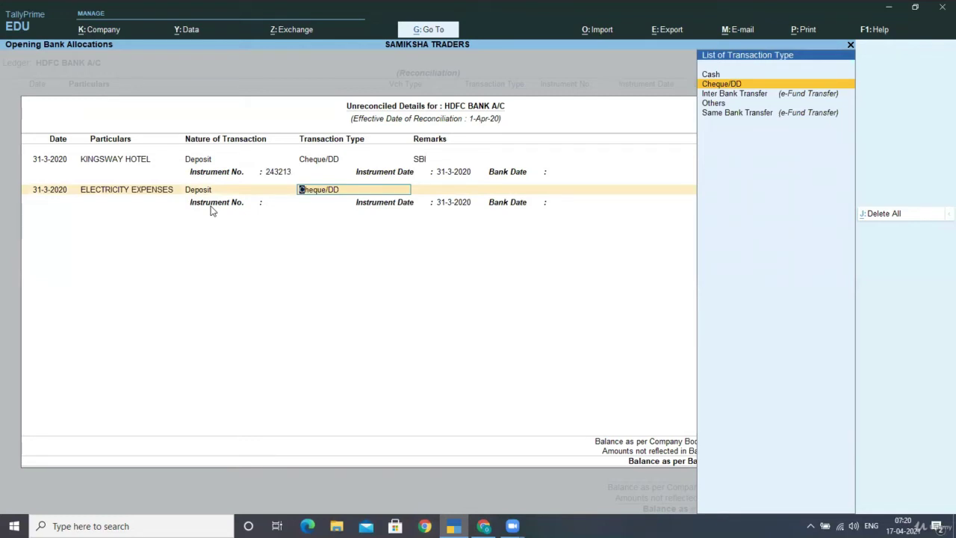
key("Return")
type("EL")
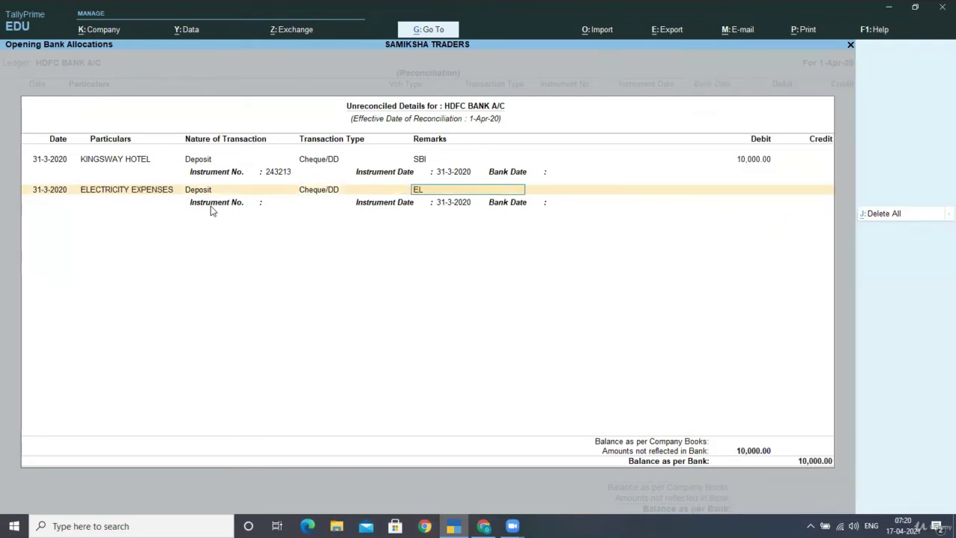
type("ECTRICITY EXP")
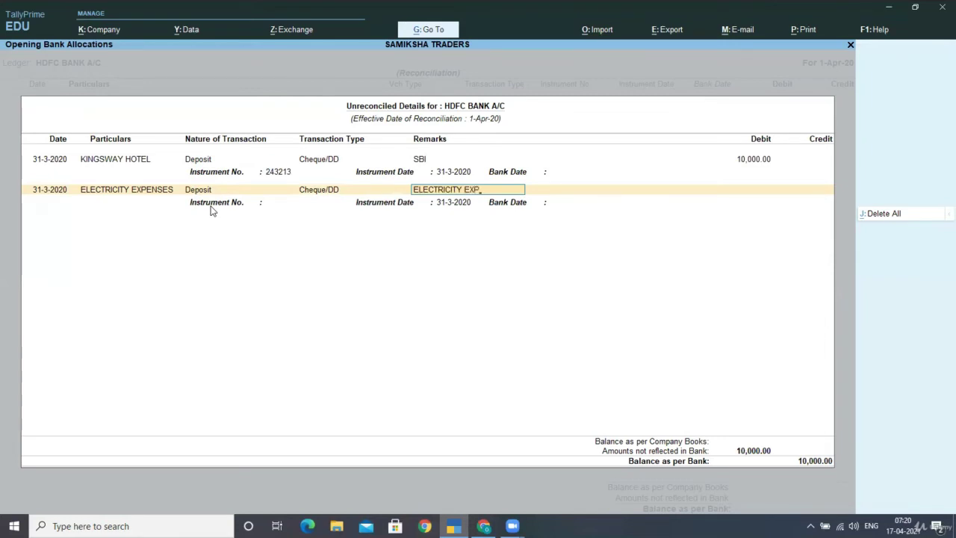
type("/ BS")
- Change the ELECTRICITY EXPENSES entry to a Withdrawal by Cheque and set its credit amount to 2,000
left_click(199, 192)
key("BackSpace")
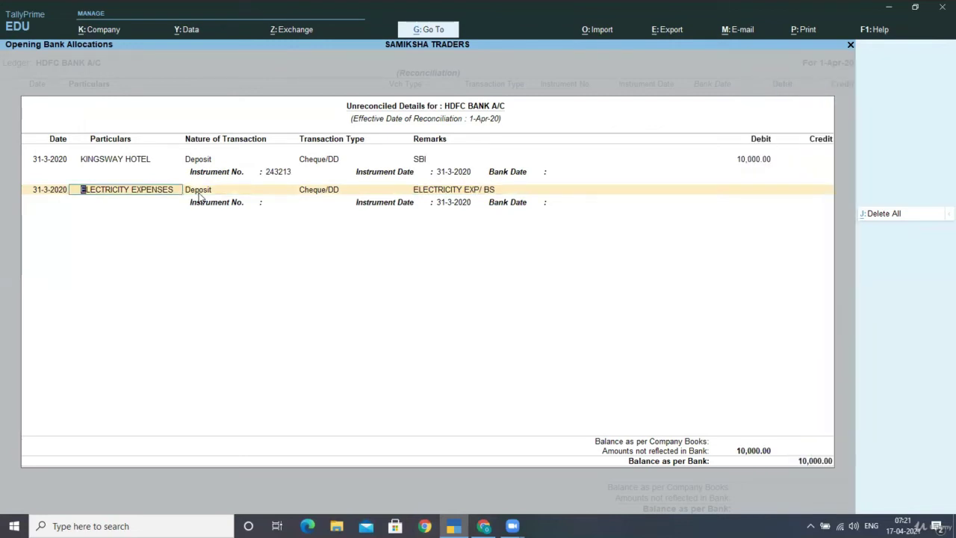
key("Return")
key("Return")
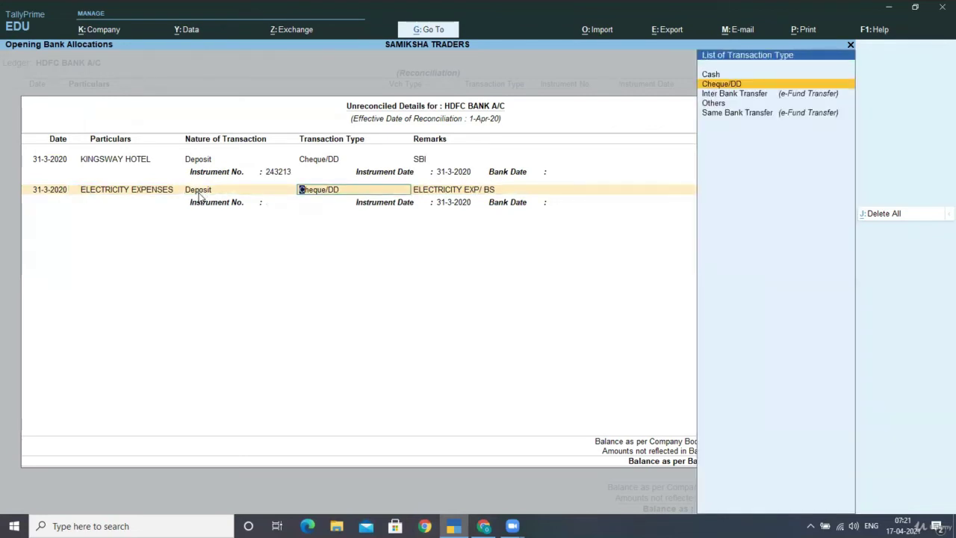
key("BackSpace")
key("Down")
key("Return")
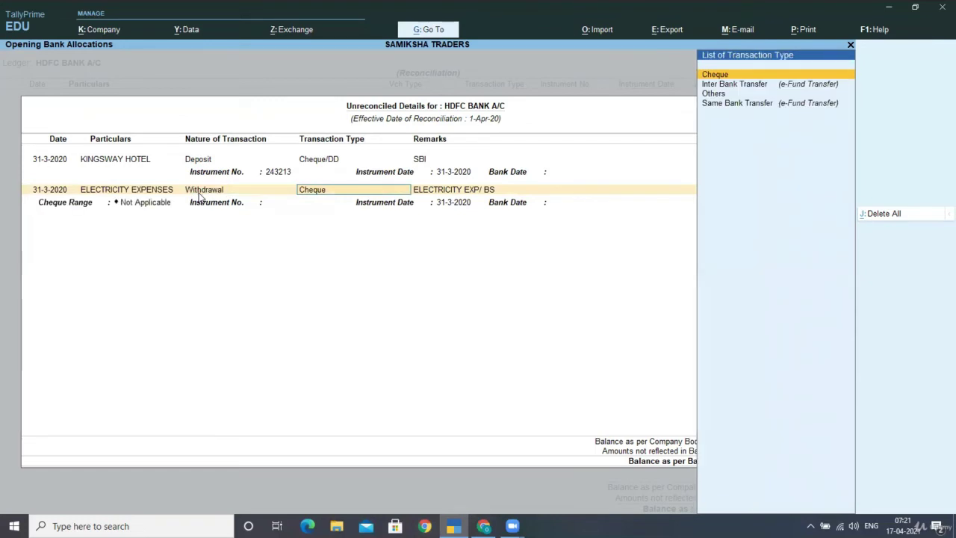
key("Return")
key("Return")
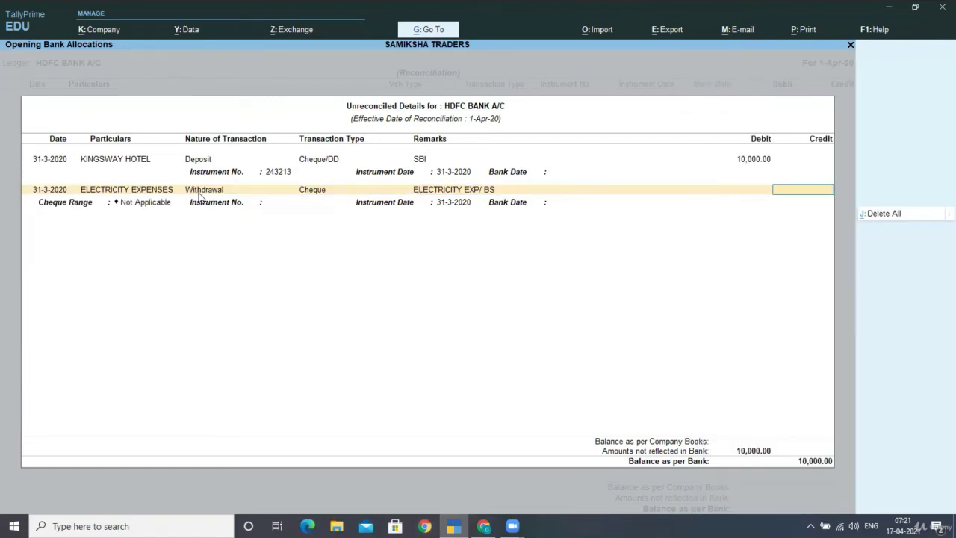
type("2000")
key("Return")
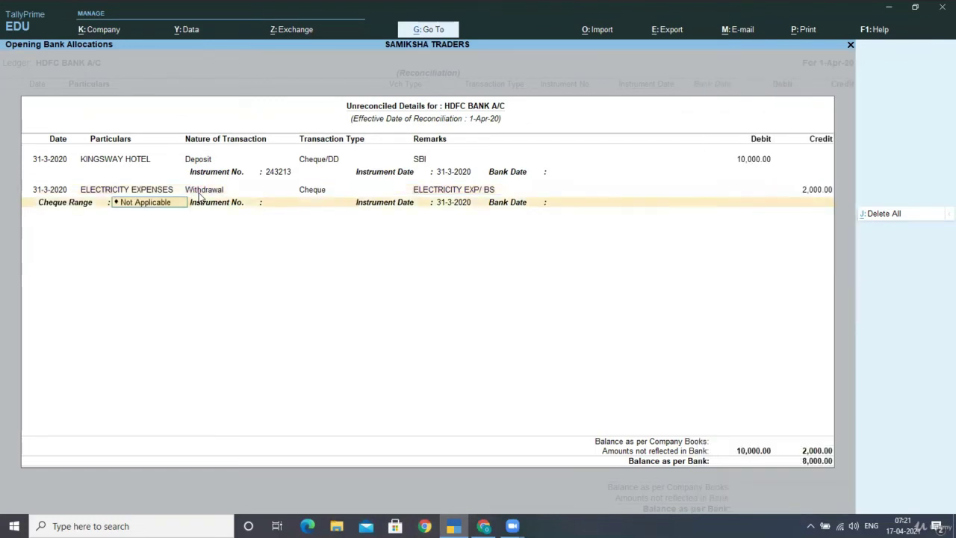
key("BackSpace")
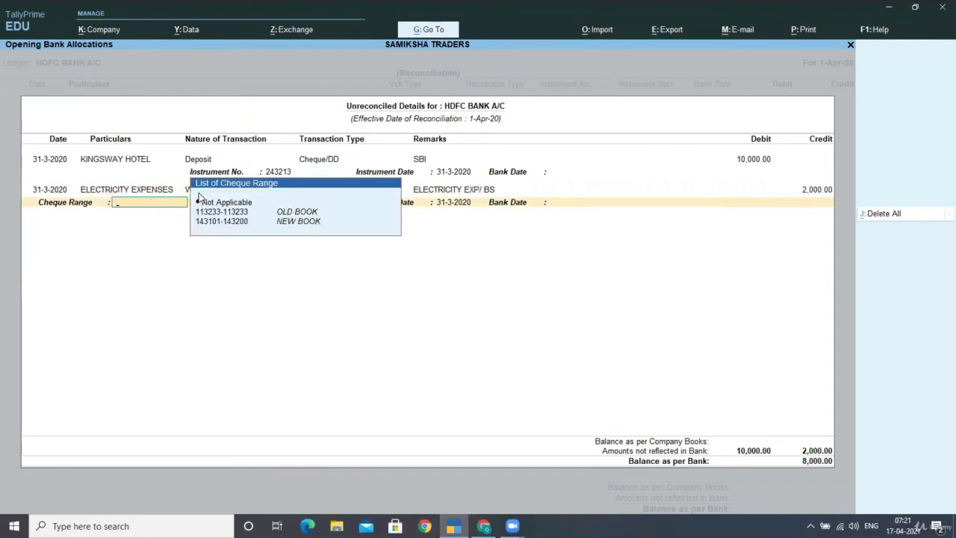
key("Down")
key("Down")
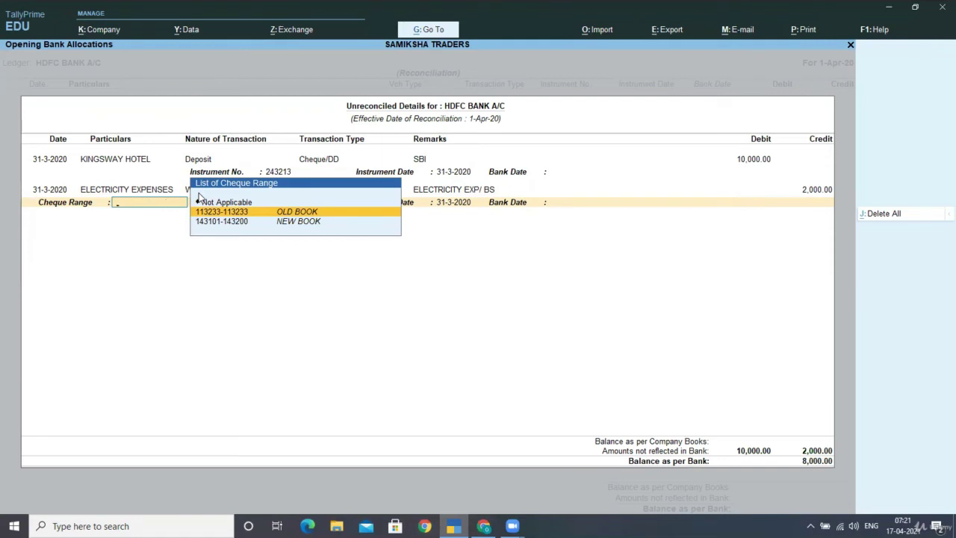
key("Down")
key("Up")
key("Return")
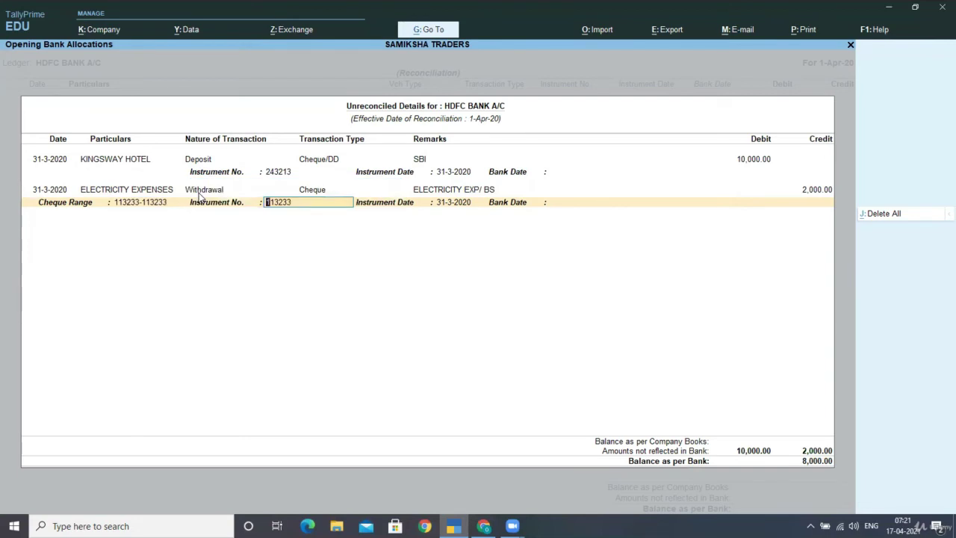
key("Return")
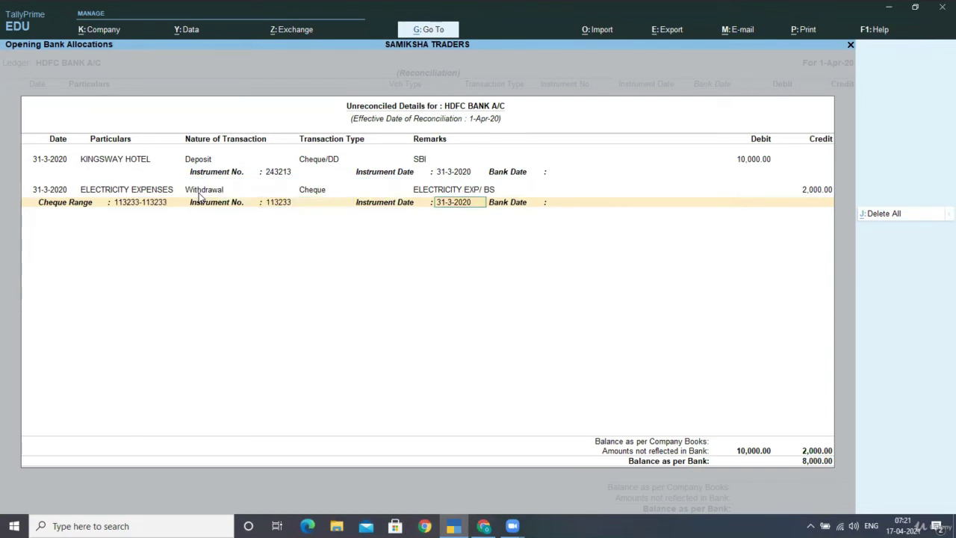
key("Return")
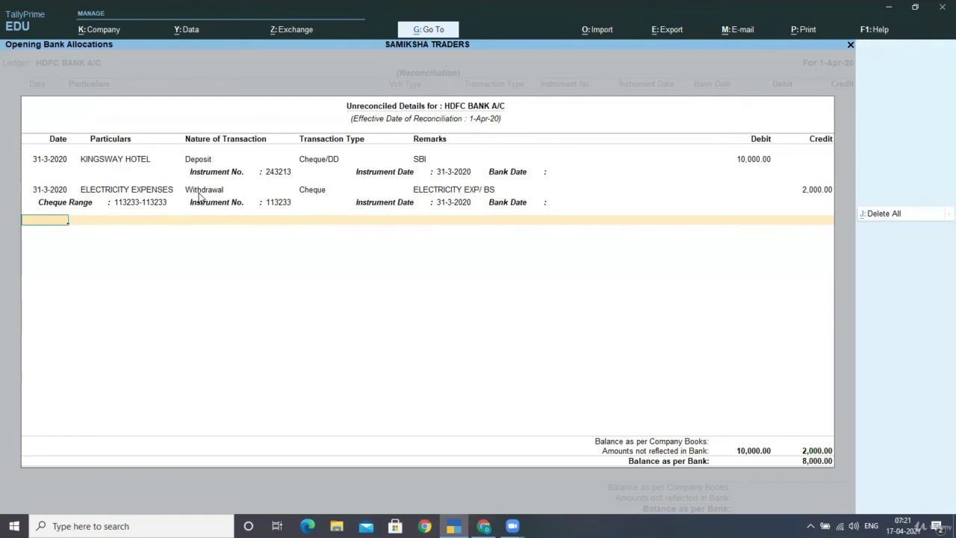
key("Return")
key("Return")
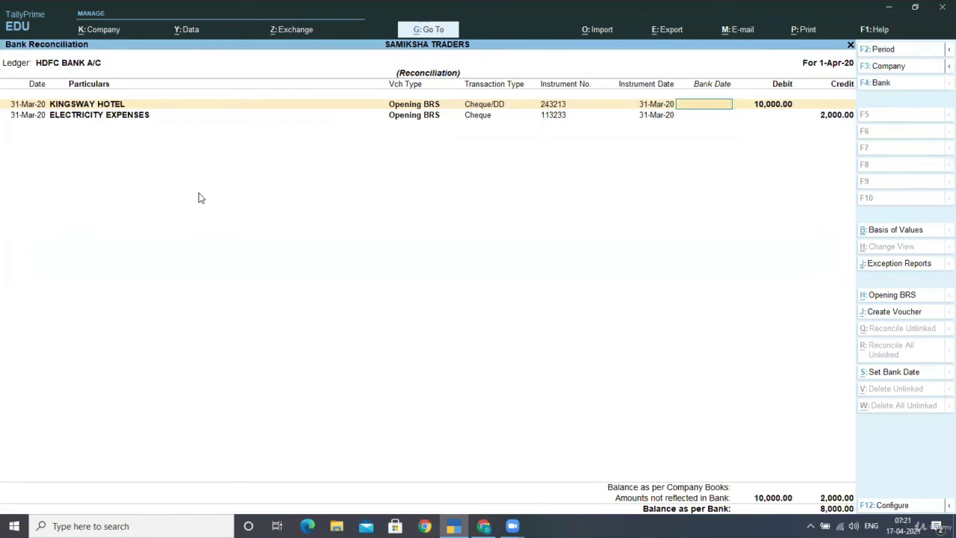
key("Down")
key("Up")
key("Down")
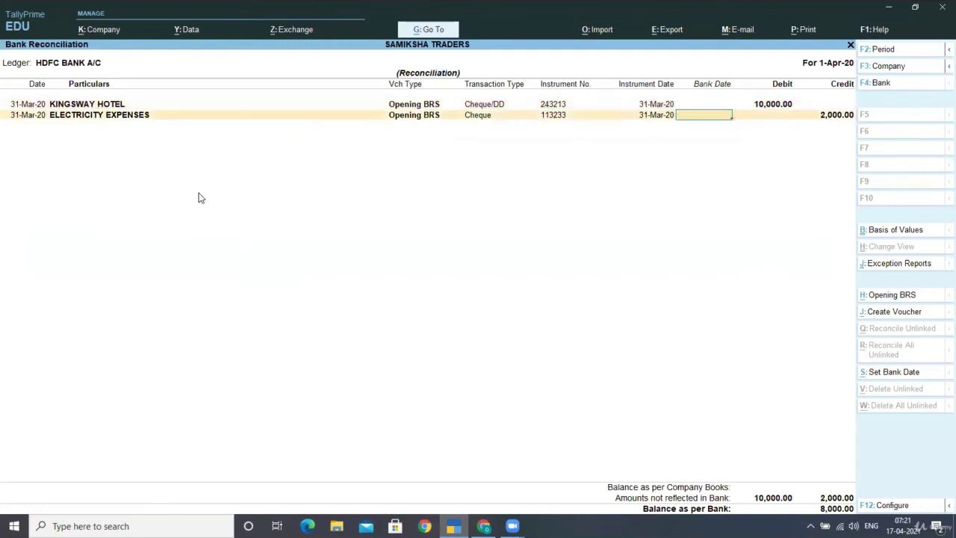
key("Up")
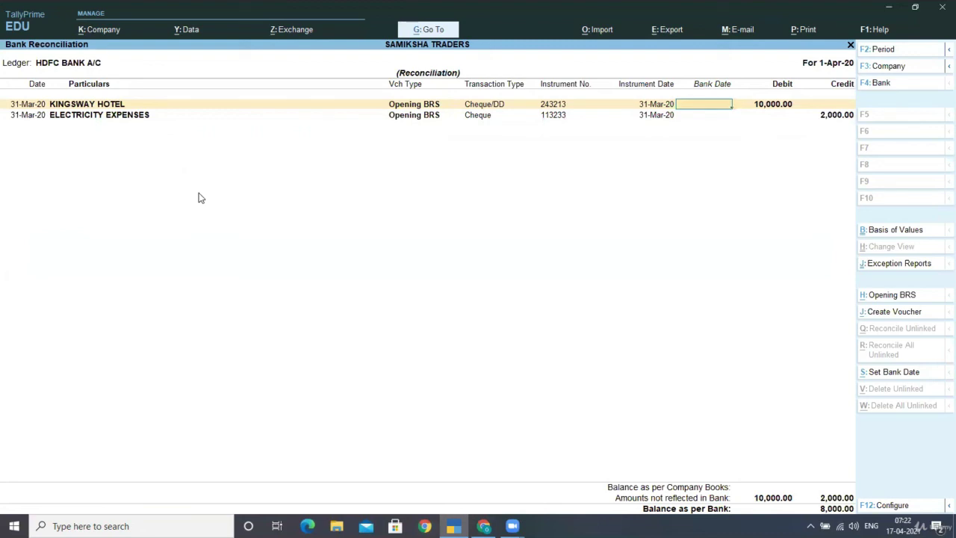
key("Down")
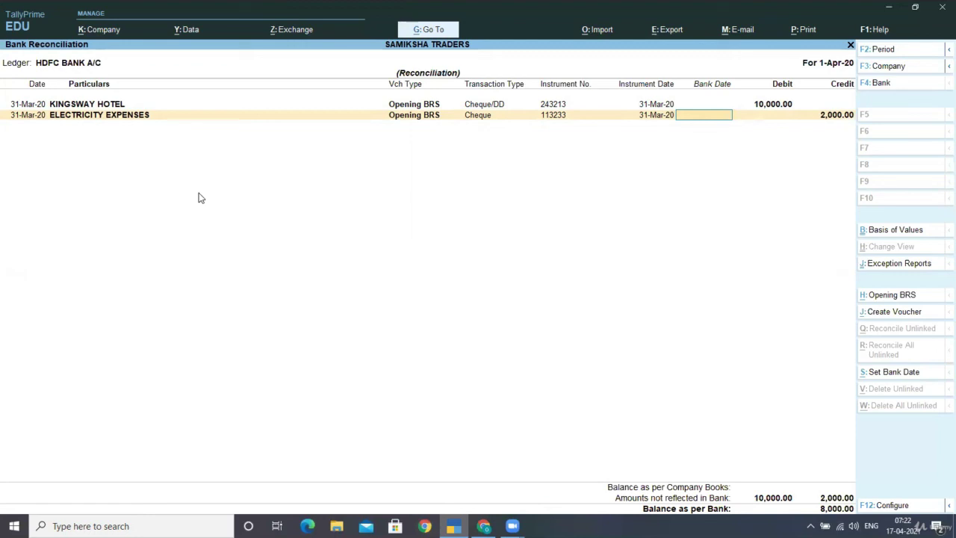
key("Up")
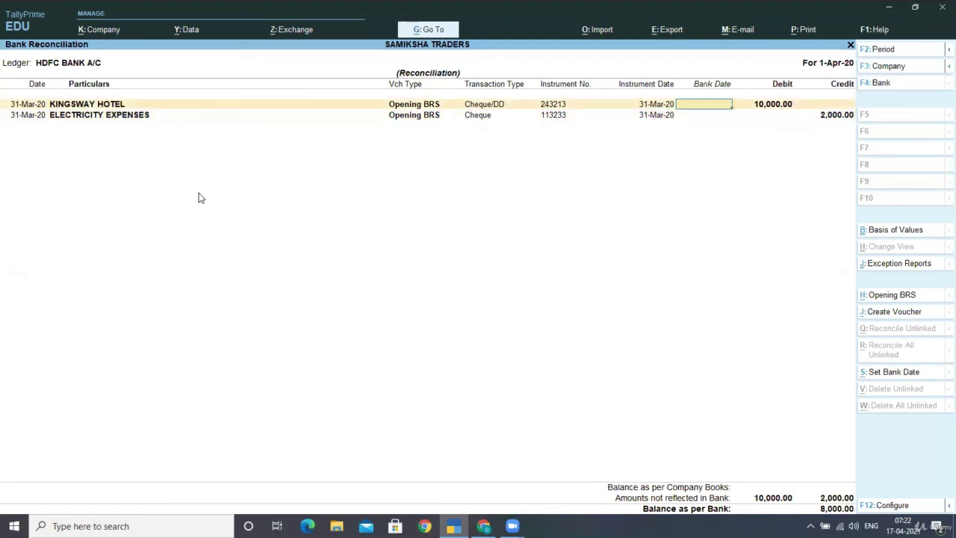